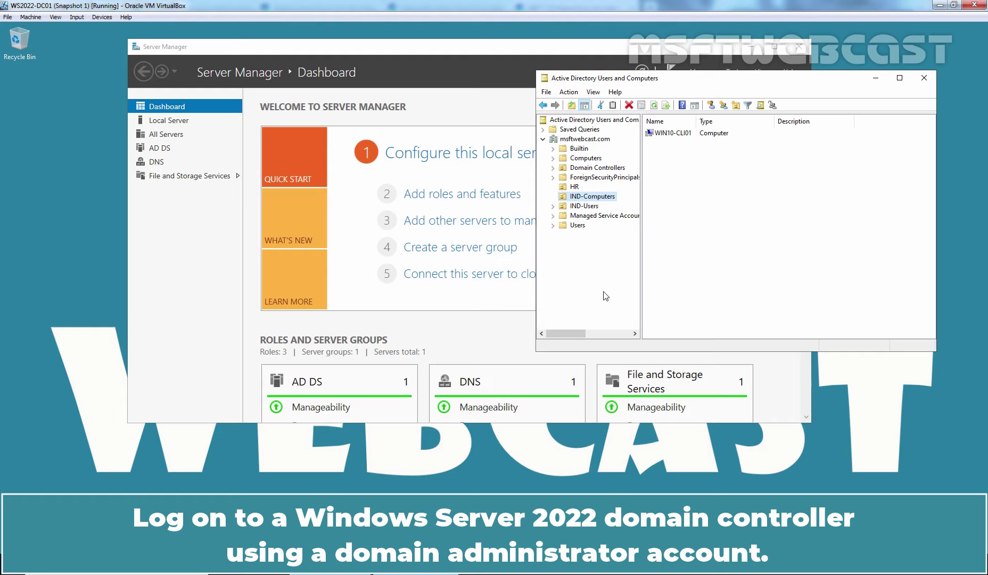
- Launch the Group Policy Management console from Server Manager's Tools menu
{"action": "left_click", "coordinate": [205, 281]}
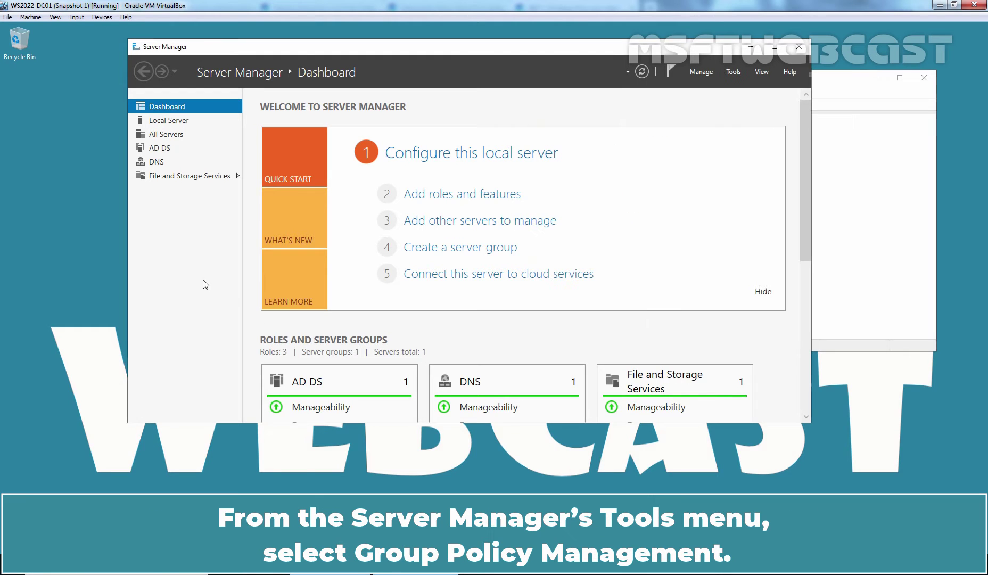
{"action": "left_click", "coordinate": [737, 75]}
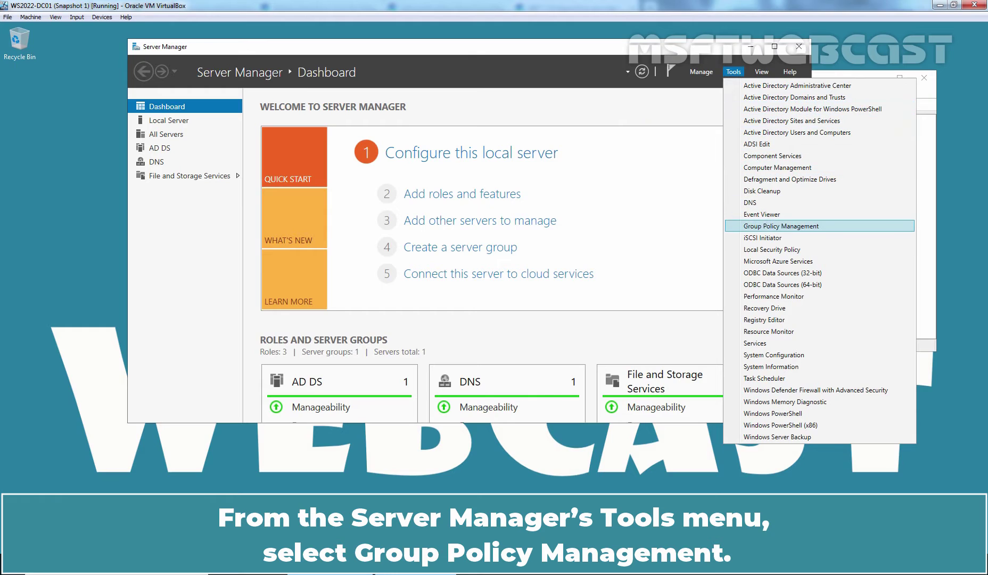
{"action": "left_click", "coordinate": [758, 226]}
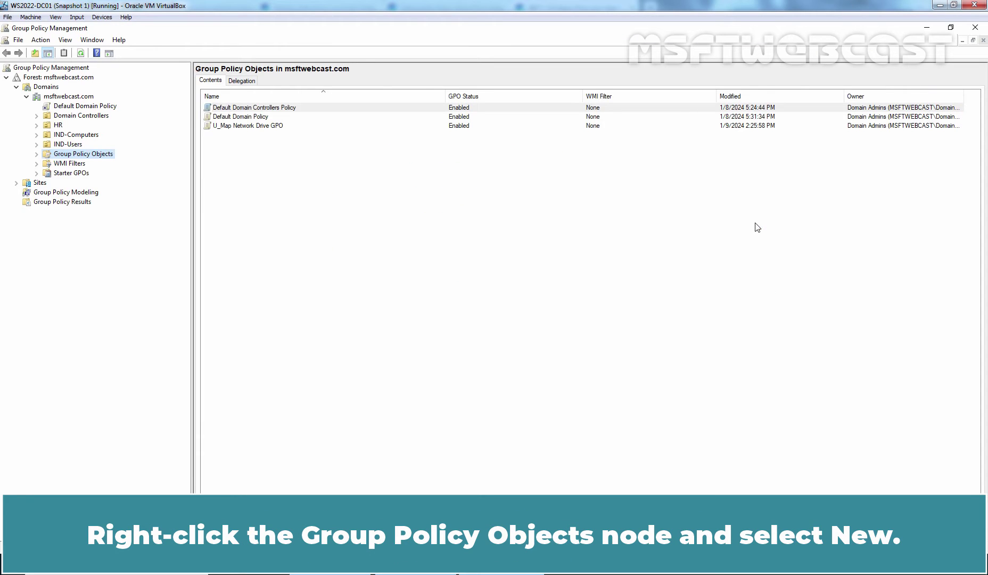
- Create a new GPO named 'C_Change Group Policy Refresh Interval' under Group Policy Objects
{"action": "right_click", "coordinate": [103, 154]}
{"action": "left_click", "coordinate": [126, 161]}
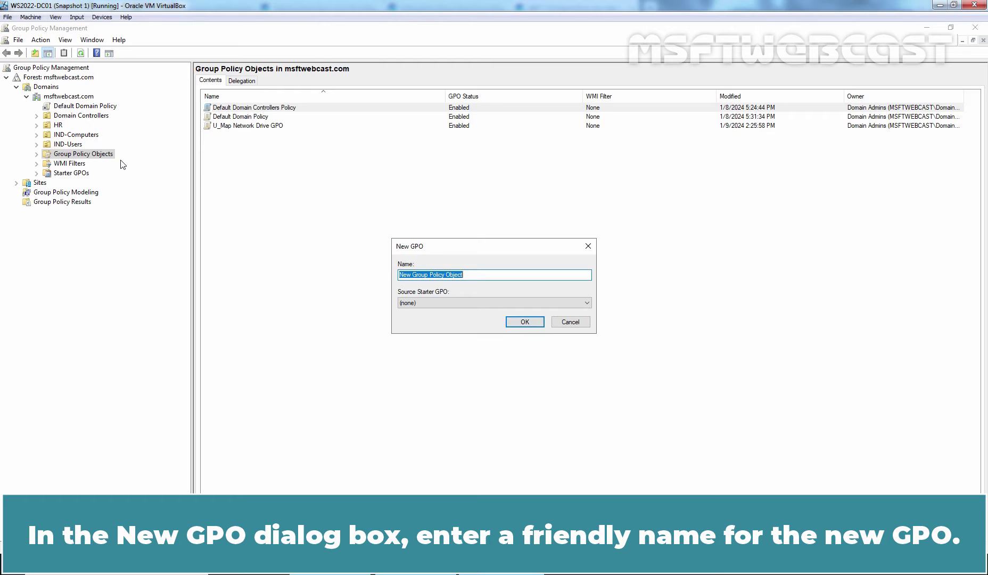
{"action": "type", "text": "C_"}
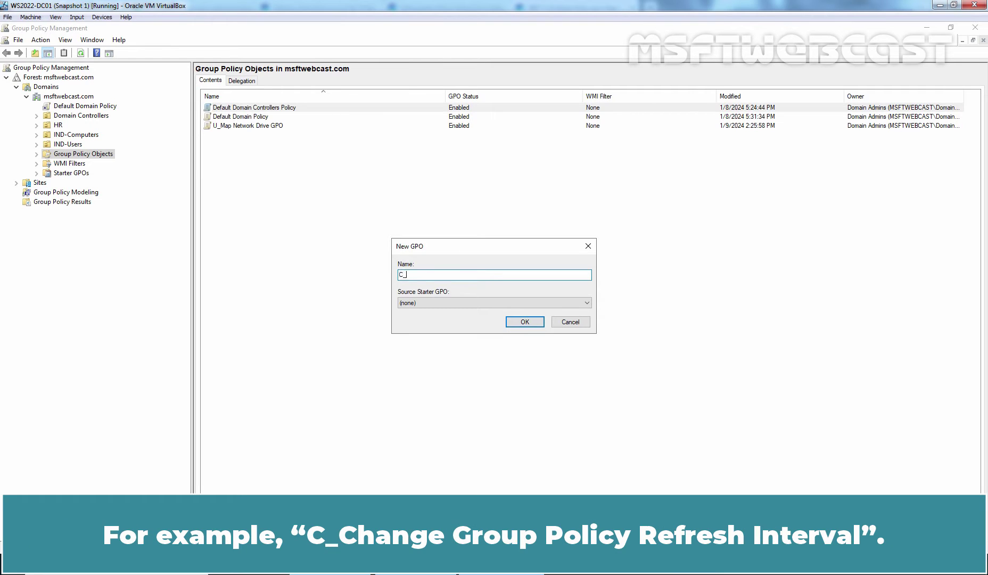
{"action": "type", "text": "Change Group Policy Refresh Interval"}
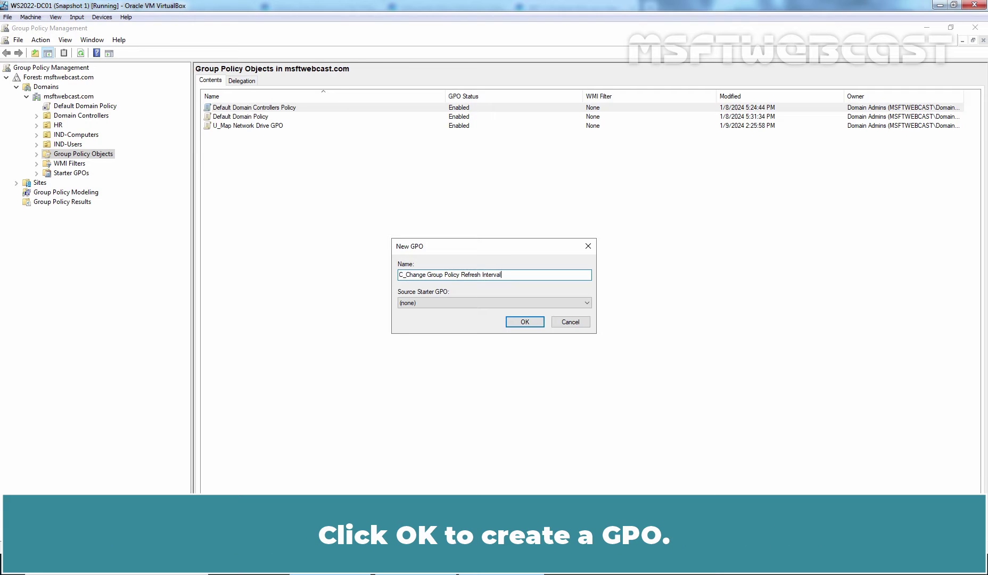
{"action": "left_click", "coordinate": [525, 323]}
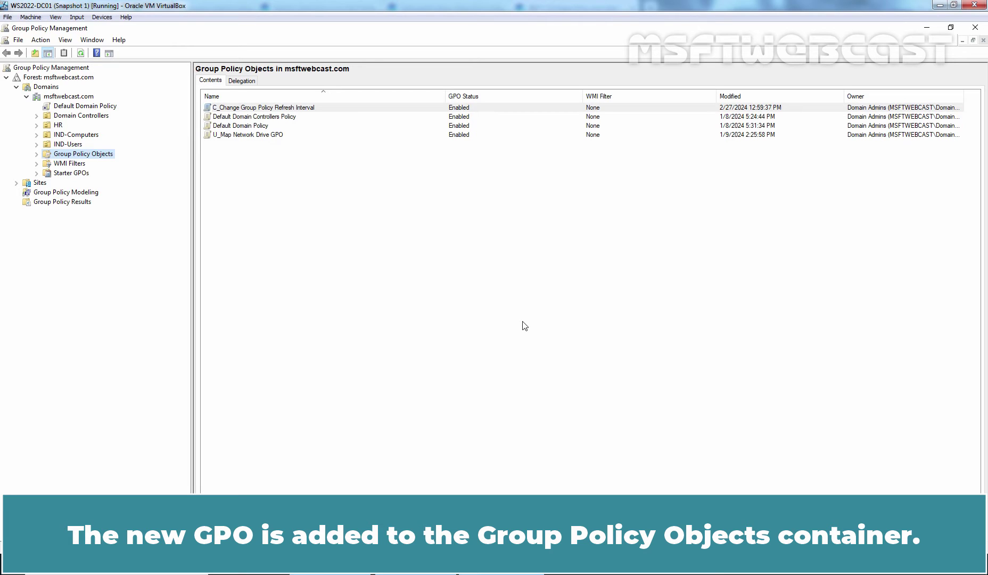
- Open the C_Change GPO in a maximized Group Policy Management Editor
{"action": "left_click", "coordinate": [37, 154]}
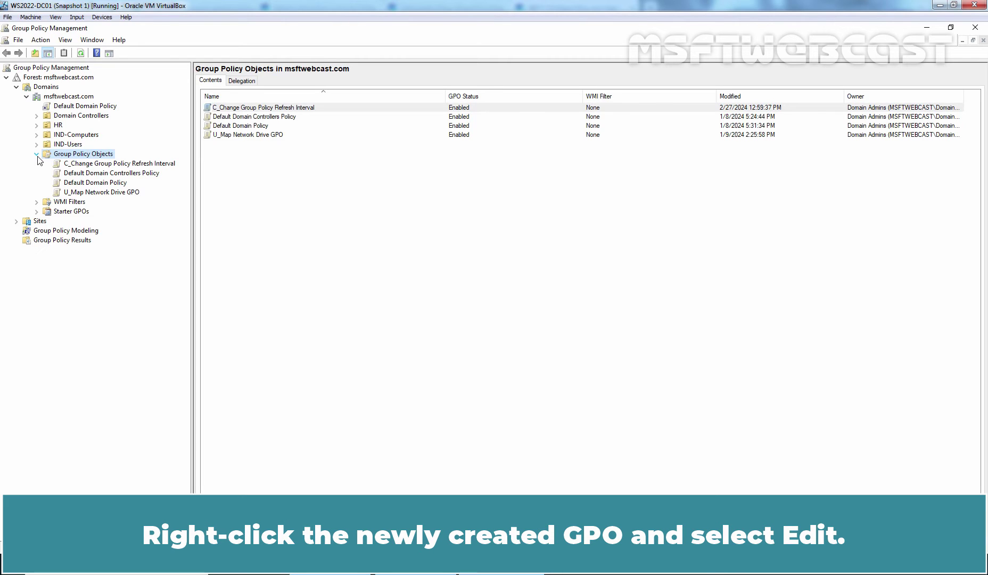
{"action": "left_click", "coordinate": [124, 165]}
{"action": "right_click", "coordinate": [124, 165]}
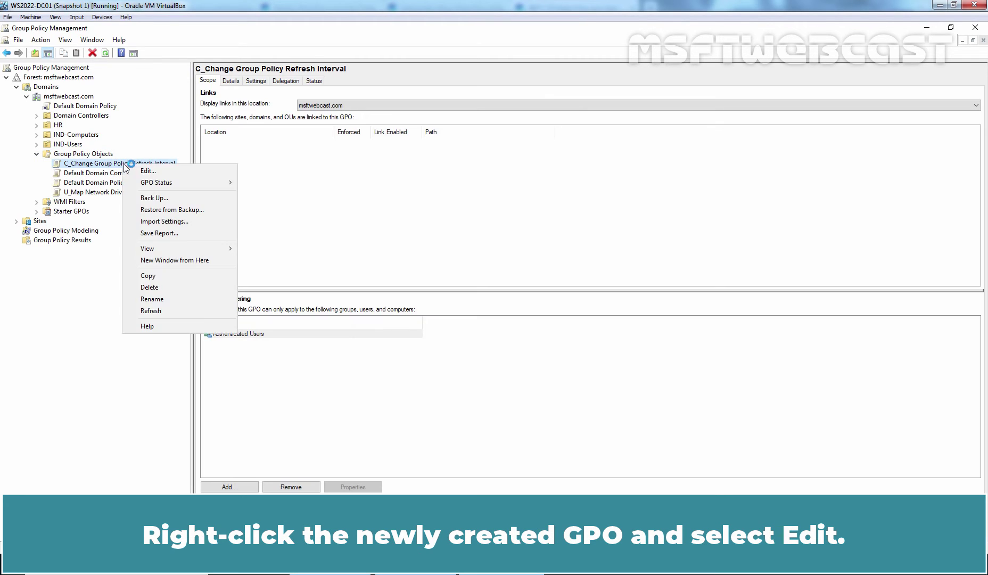
{"action": "left_click", "coordinate": [148, 171]}
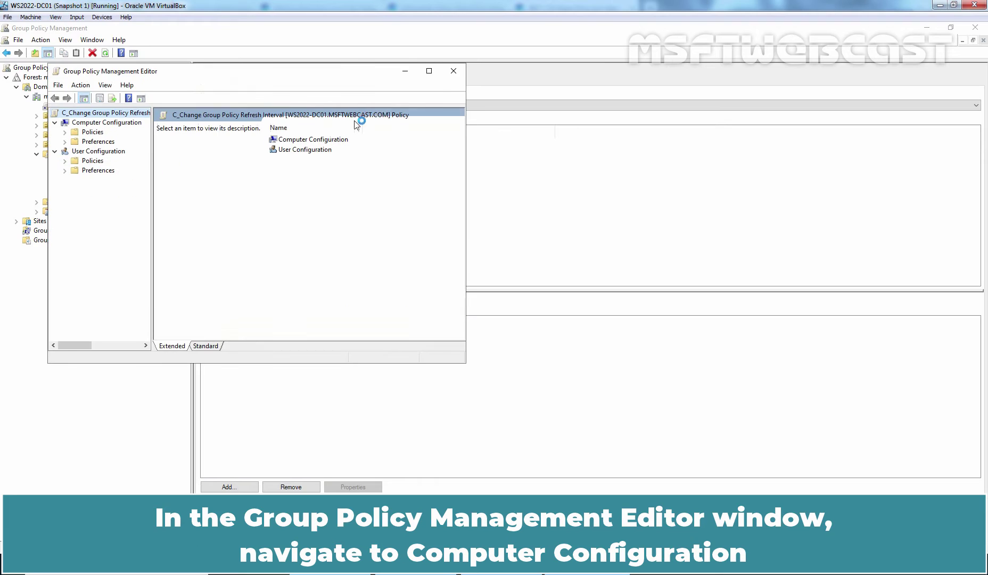
{"action": "left_click", "coordinate": [429, 72]}
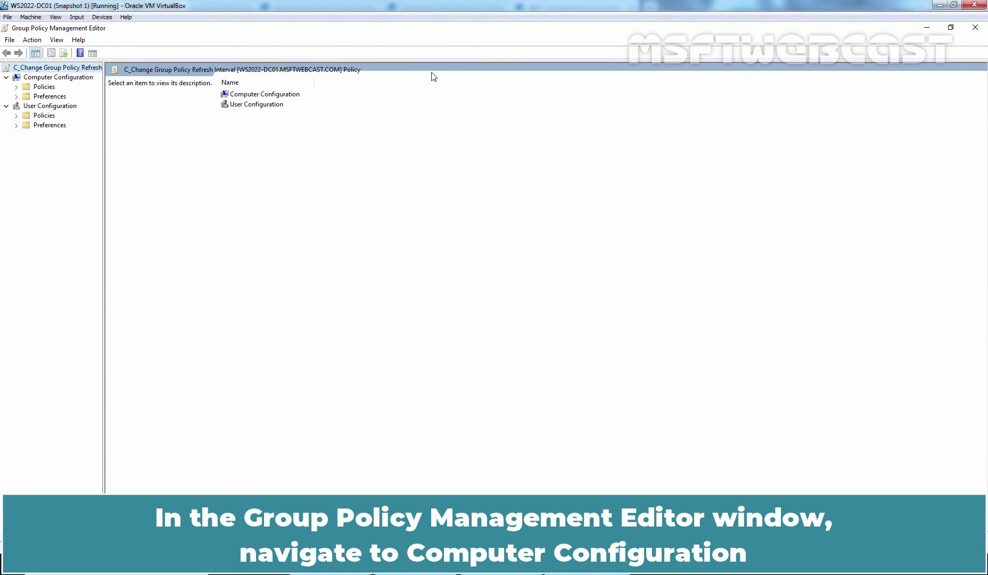
- Navigate to Computer Configuration > Policies > Administrative Templates > System > Group Policy
{"action": "left_click", "coordinate": [57, 78]}
{"action": "double_click", "coordinate": [49, 89]}
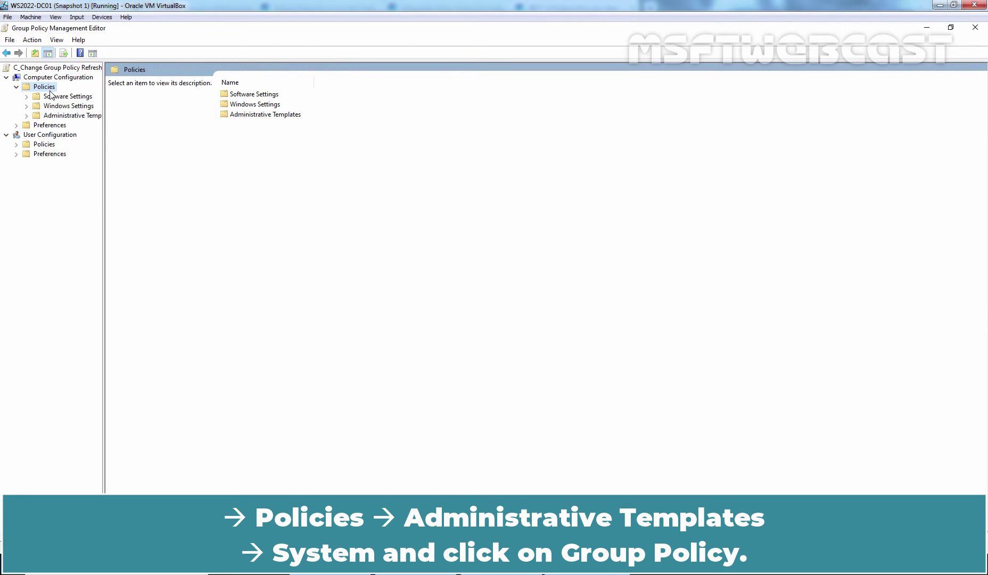
{"action": "double_click", "coordinate": [68, 117]}
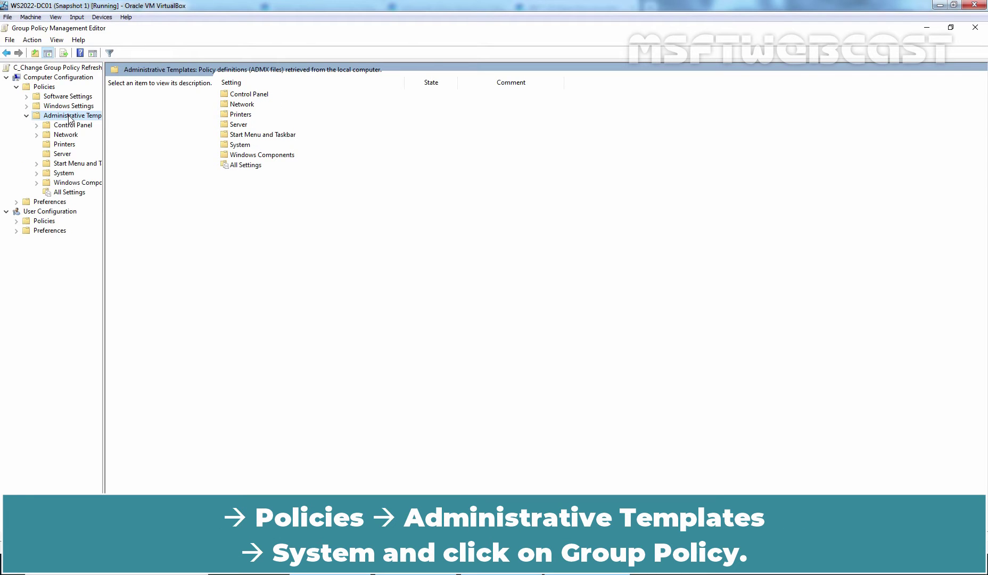
{"action": "double_click", "coordinate": [64, 173]}
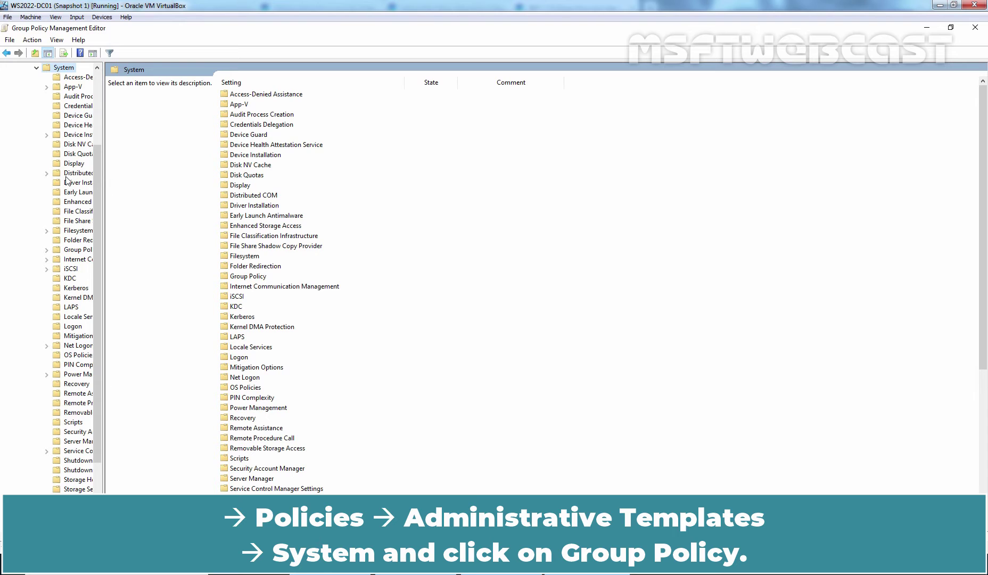
{"action": "left_click", "coordinate": [73, 250]}
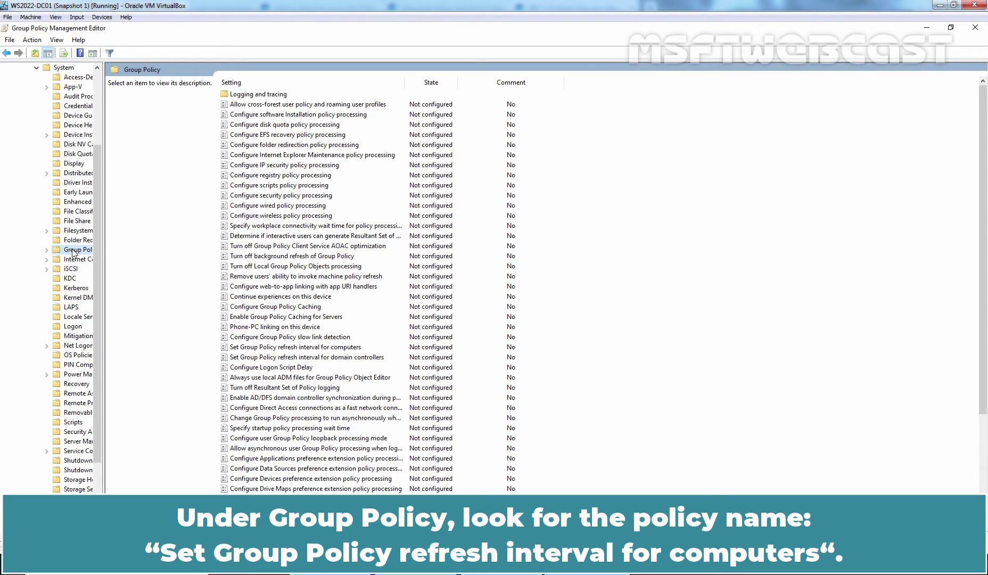
- Open the 'Set Group Policy refresh interval for computers' setting
{"action": "double_click", "coordinate": [319, 348]}
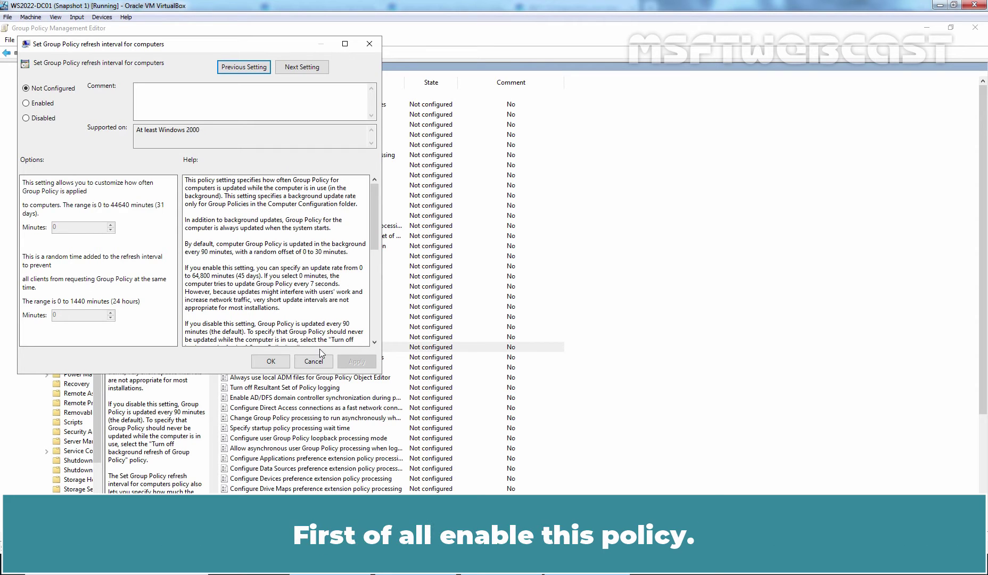
- Enable the computer refresh interval at 60 minutes, keeping the 30-minute offset, and save
{"action": "left_click", "coordinate": [42, 104]}
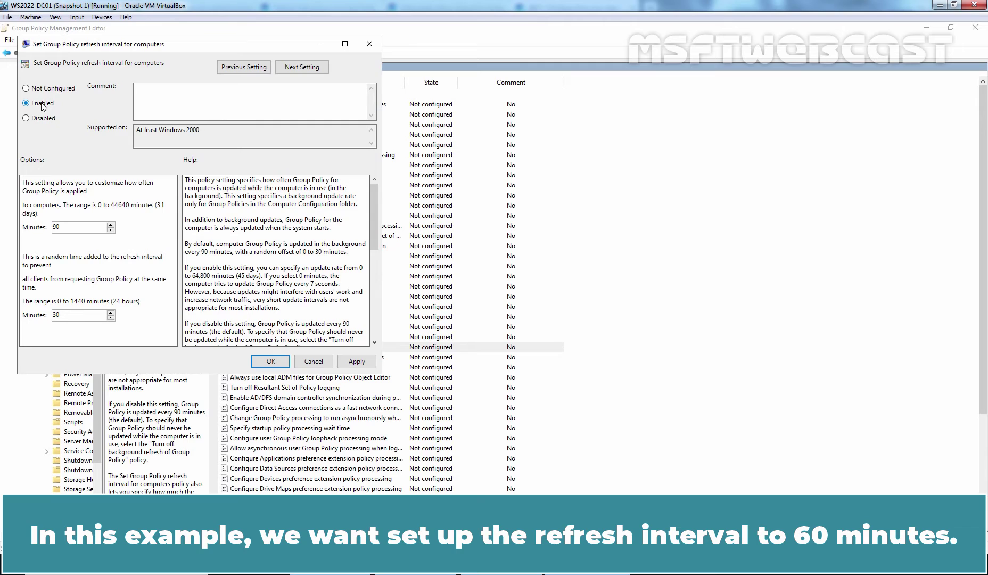
{"action": "left_click_drag", "start_coordinate": [79, 229], "coordinate": [54, 227]}
{"action": "type", "text": "60"}
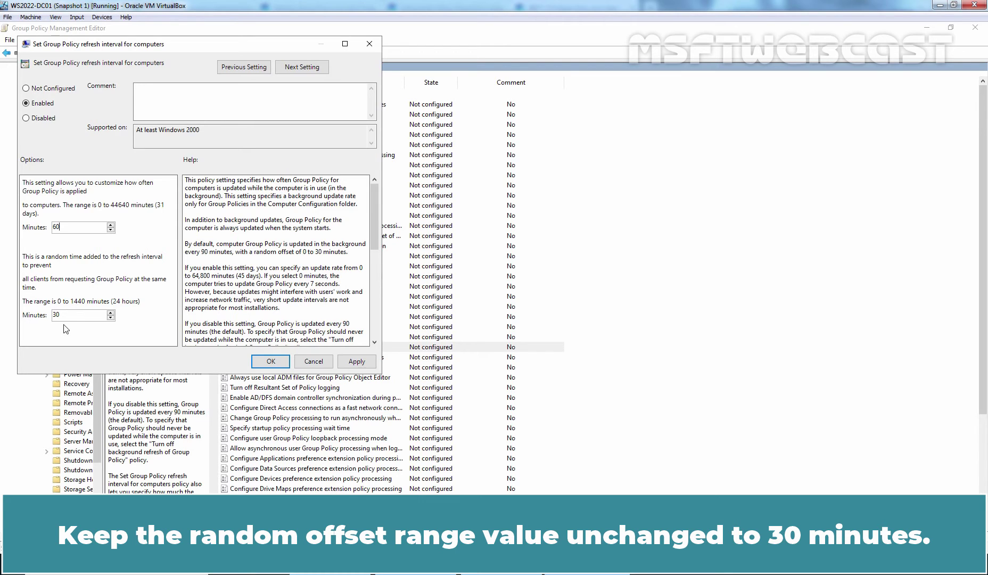
{"action": "left_click", "coordinate": [353, 366]}
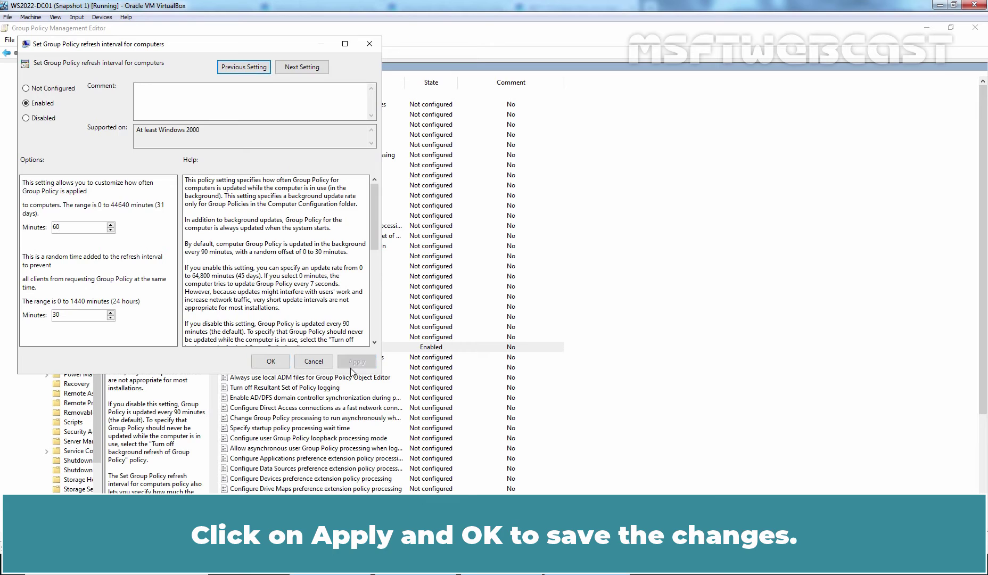
{"action": "left_click", "coordinate": [273, 364]}
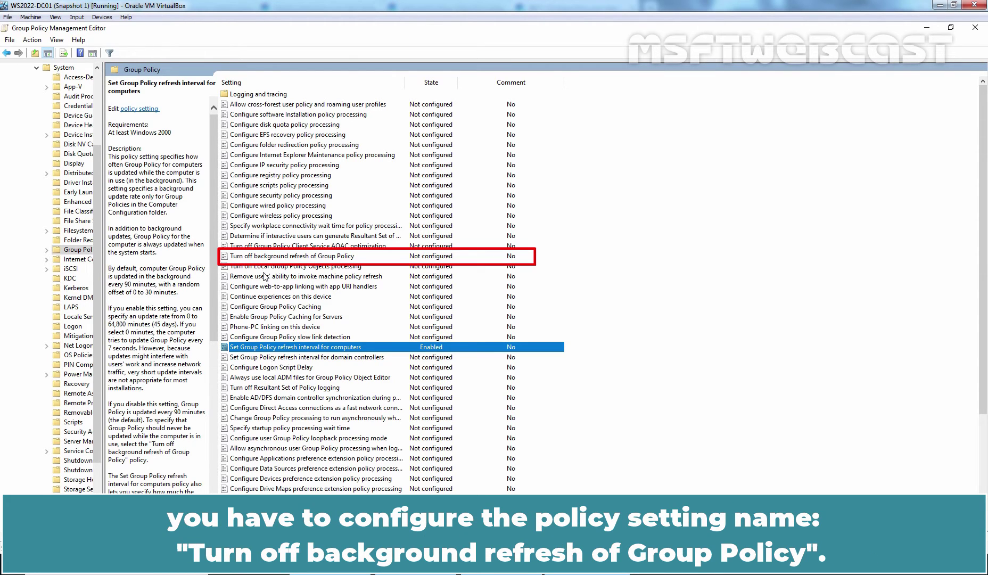
{"action": "left_click", "coordinate": [253, 258]}
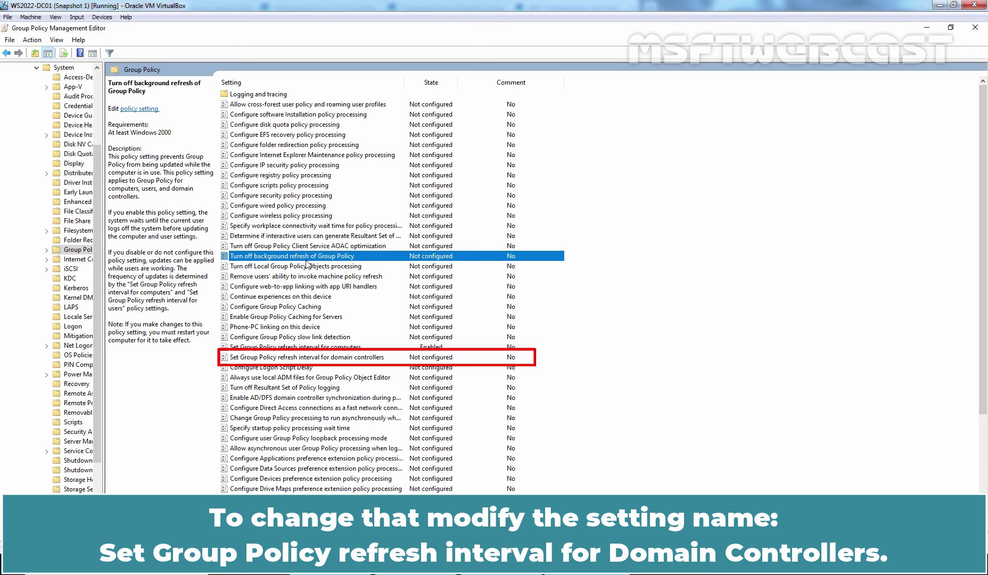
{"action": "left_click", "coordinate": [278, 360]}
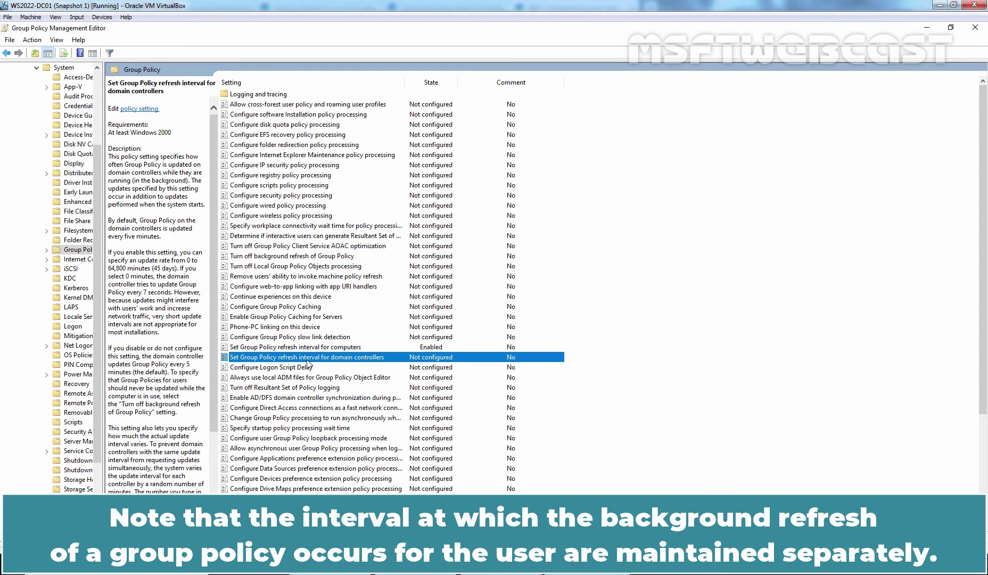
{"action": "left_click_drag", "start_coordinate": [103, 255], "coordinate": [234, 255]}
{"action": "scroll", "coordinate": [133, 213], "scroll_direction": "up", "scroll_amount": 4}
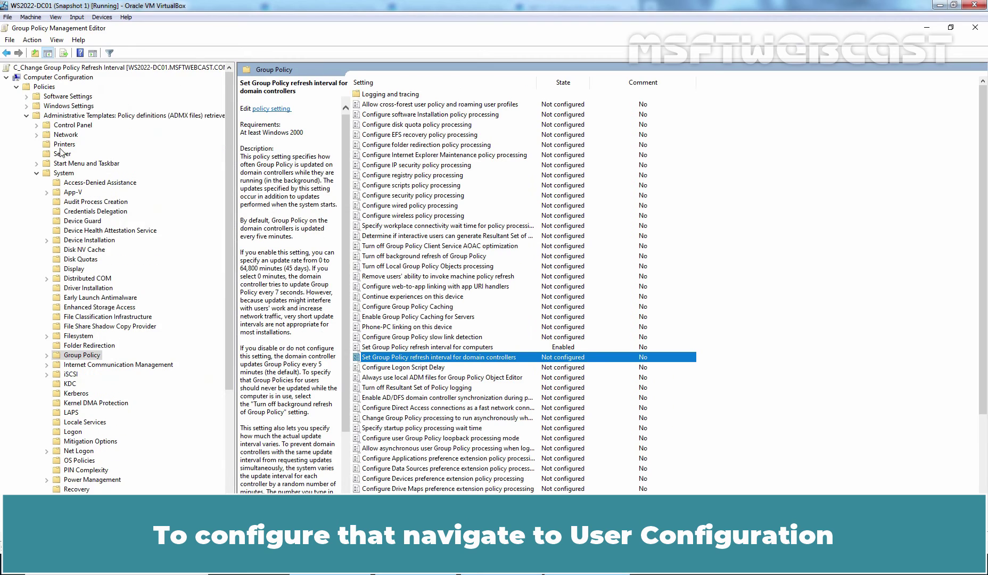
- Navigate to User Configuration > Policies > Administrative Templates > System > Group Policy
{"action": "left_click", "coordinate": [16, 87]}
{"action": "left_click", "coordinate": [50, 105]}
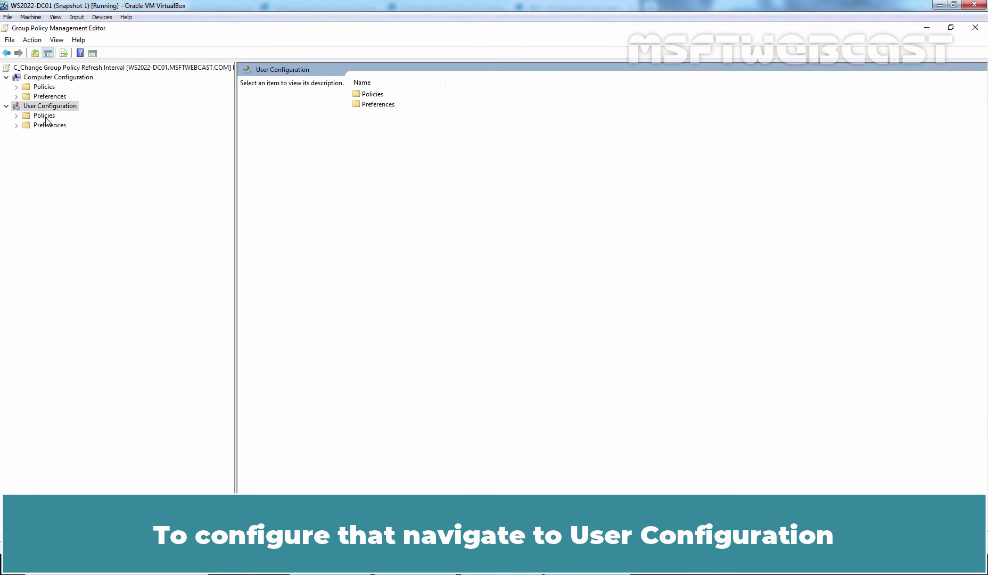
{"action": "double_click", "coordinate": [44, 115]}
{"action": "double_click", "coordinate": [64, 145]}
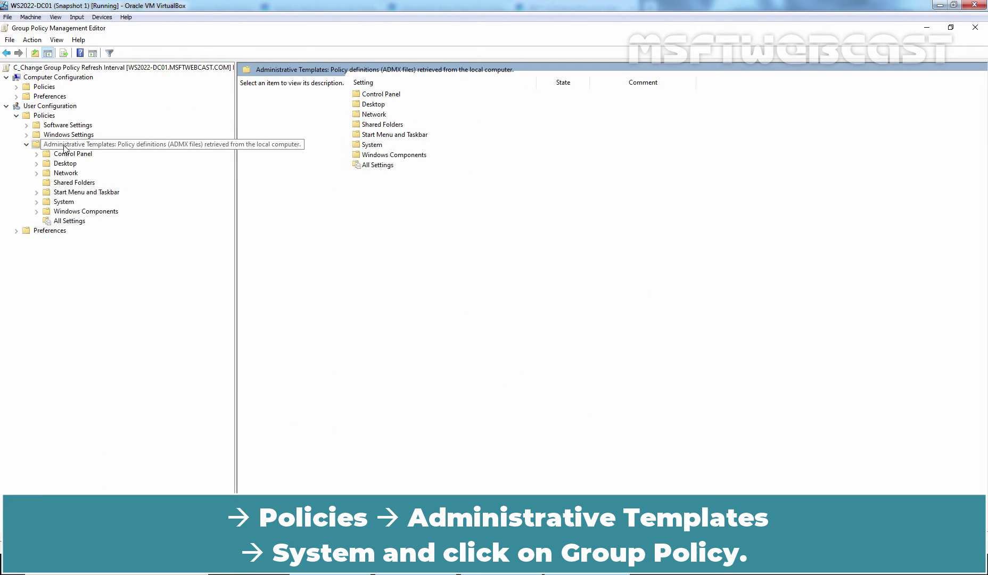
{"action": "double_click", "coordinate": [71, 202]}
{"action": "left_click", "coordinate": [82, 250]}
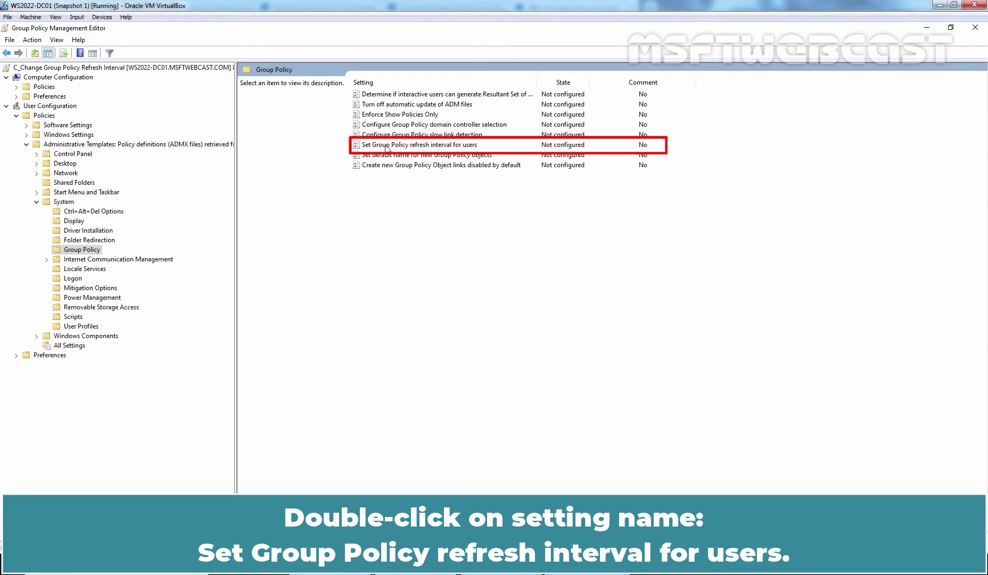
- Inspect 'Set Group Policy refresh interval for users' and cancel, leaving it Not configured
{"action": "double_click", "coordinate": [432, 145]}
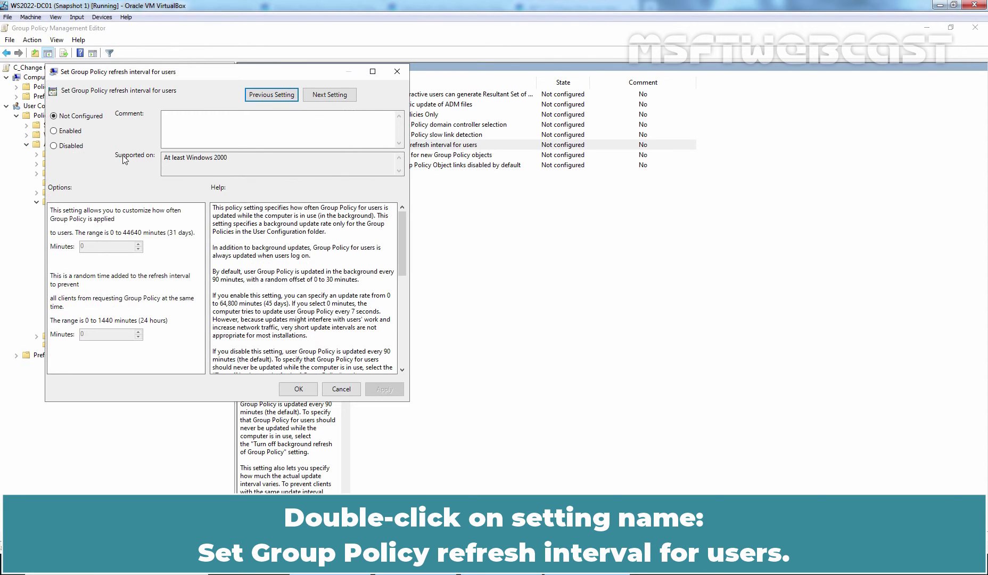
{"action": "left_click", "coordinate": [70, 131]}
{"action": "left_click", "coordinate": [101, 247]}
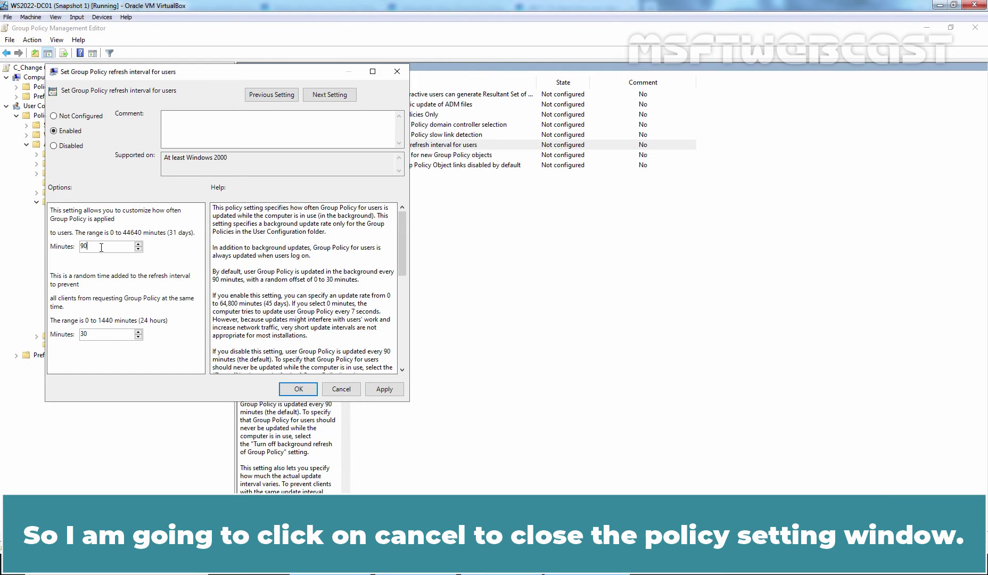
{"action": "left_click", "coordinate": [339, 389]}
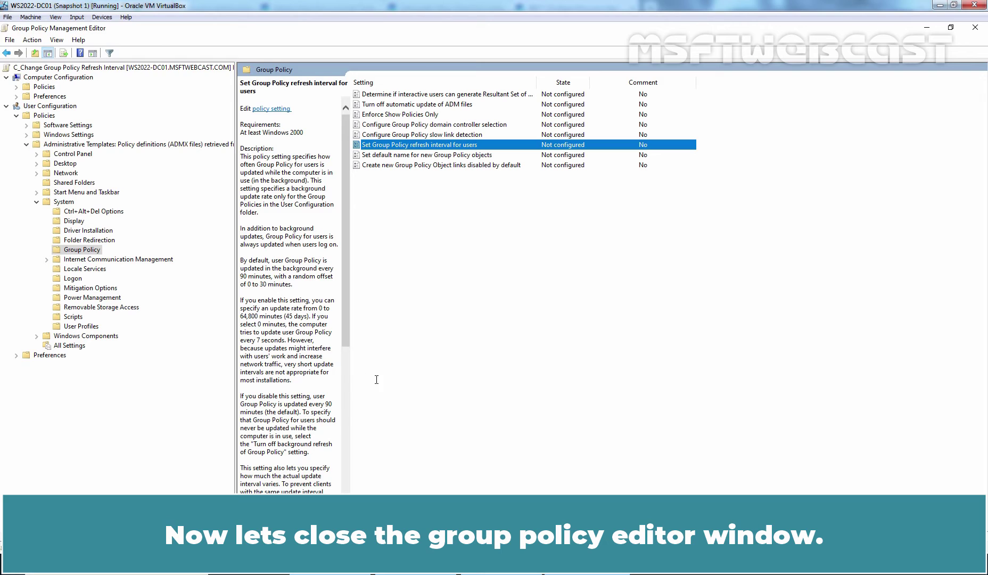
- Close the editor and link the C_Change GPO to the IND-Computers OU
{"action": "left_click", "coordinate": [975, 27]}
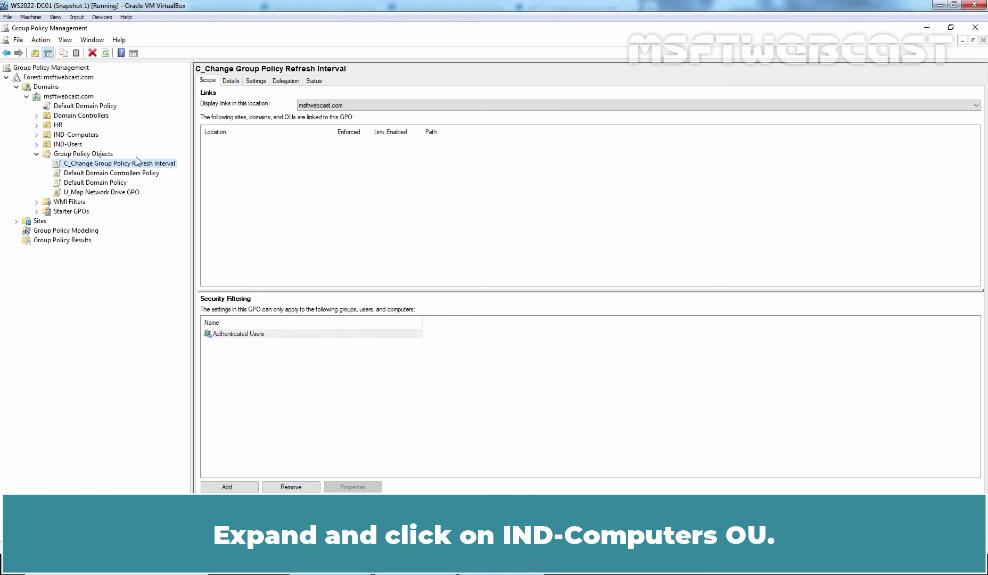
{"action": "left_click", "coordinate": [75, 135]}
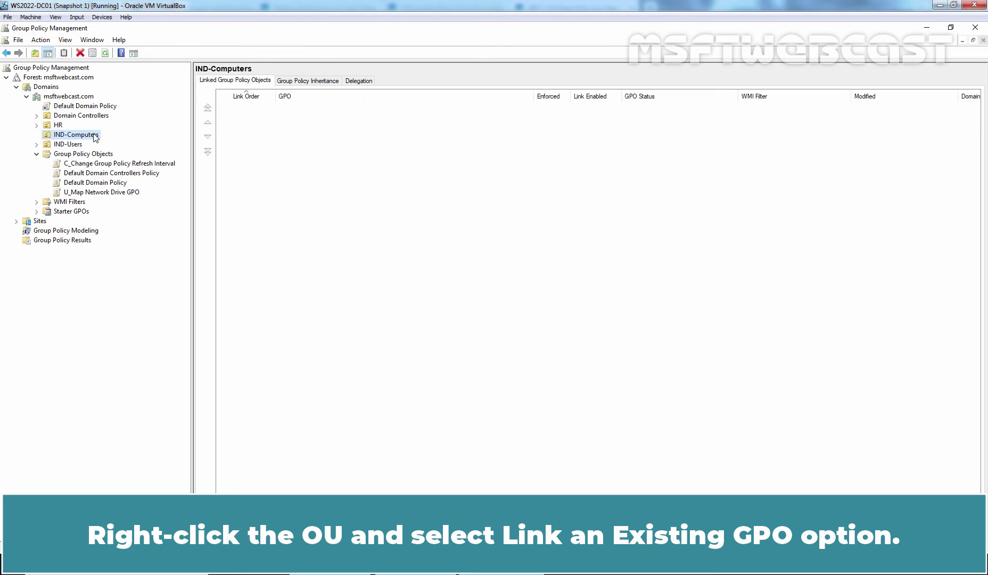
{"action": "right_click", "coordinate": [95, 137]}
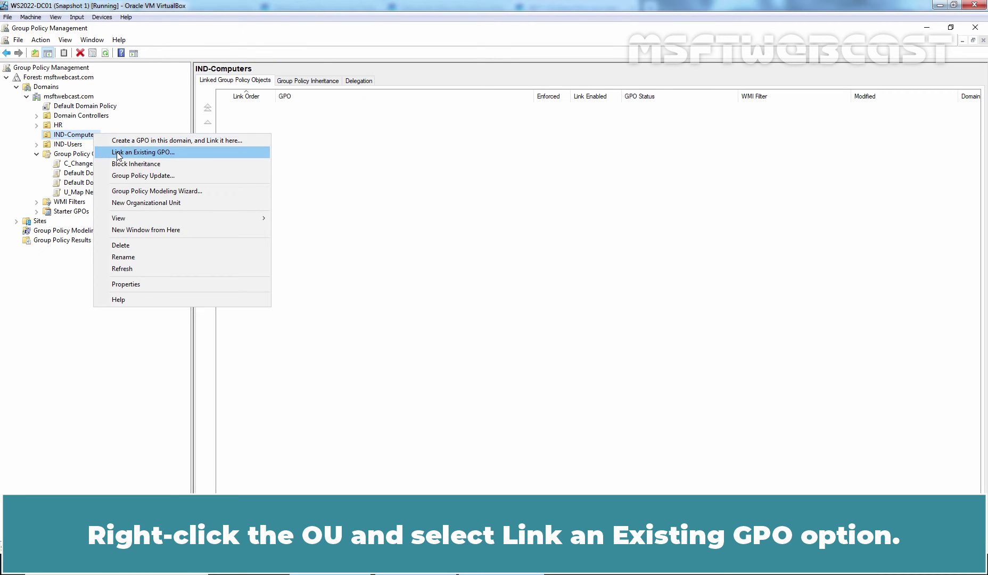
{"action": "left_click", "coordinate": [179, 152]}
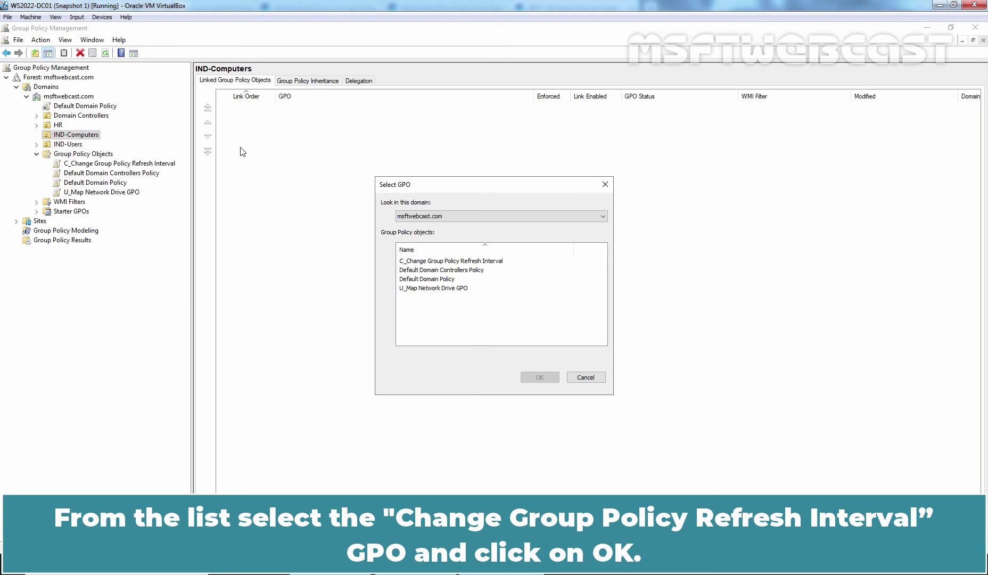
{"action": "left_click", "coordinate": [431, 263]}
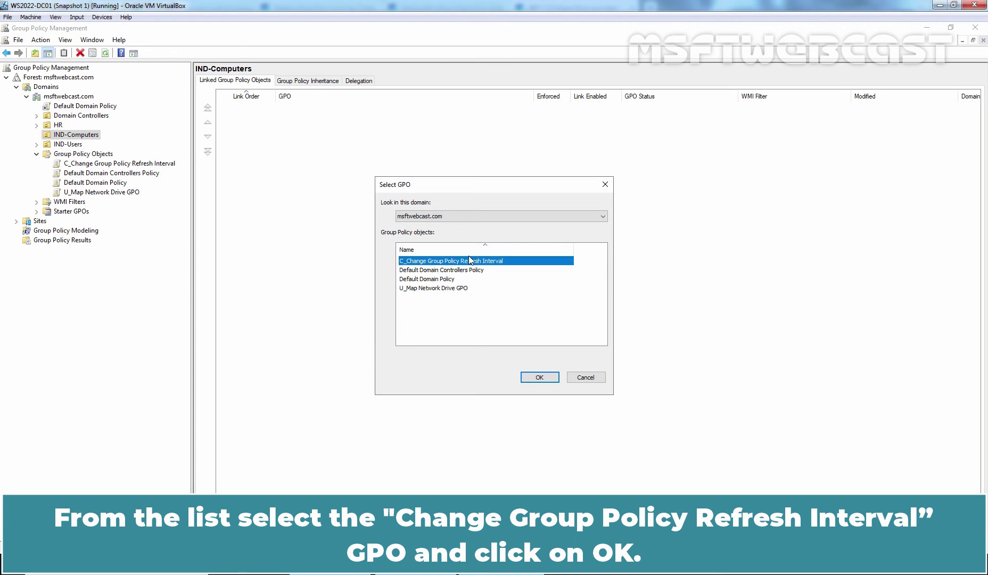
{"action": "left_click", "coordinate": [539, 378]}
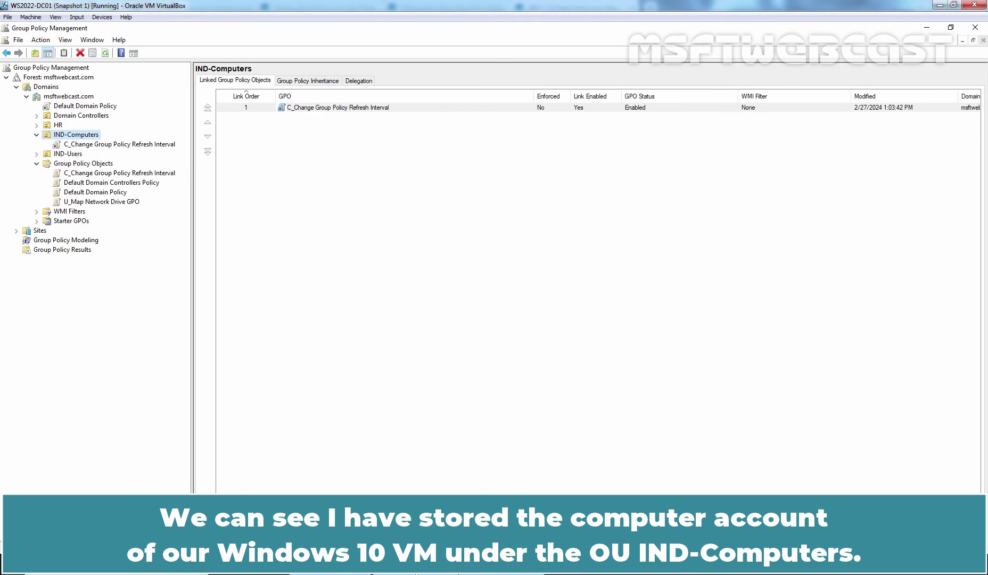
{"action": "key", "text": "alt+Tab"}
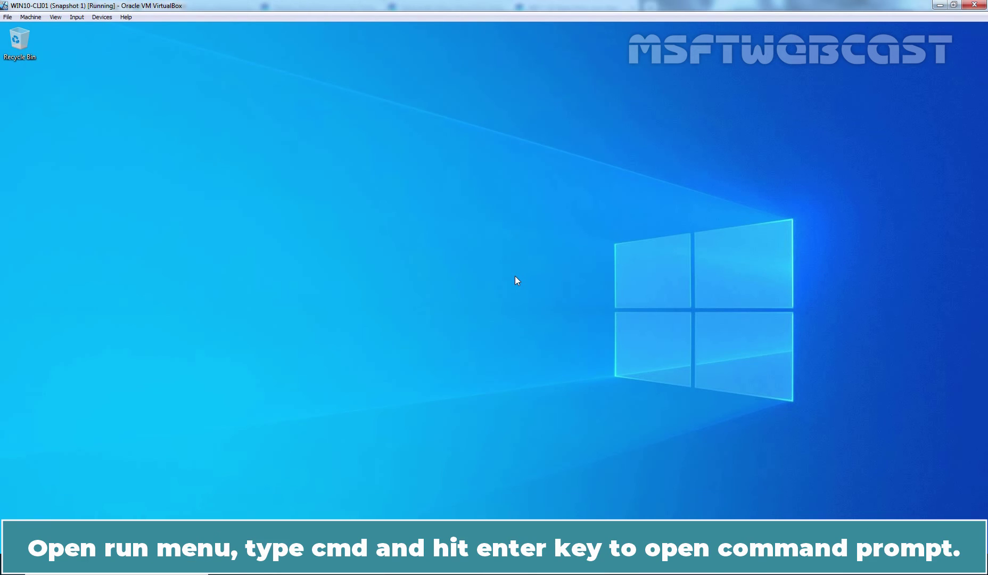
- Run gpupdate /force in a Command Prompt on the client, then enter rsop.msc
{"action": "key", "text": "super+r"}
{"action": "type", "text": "cmd"}
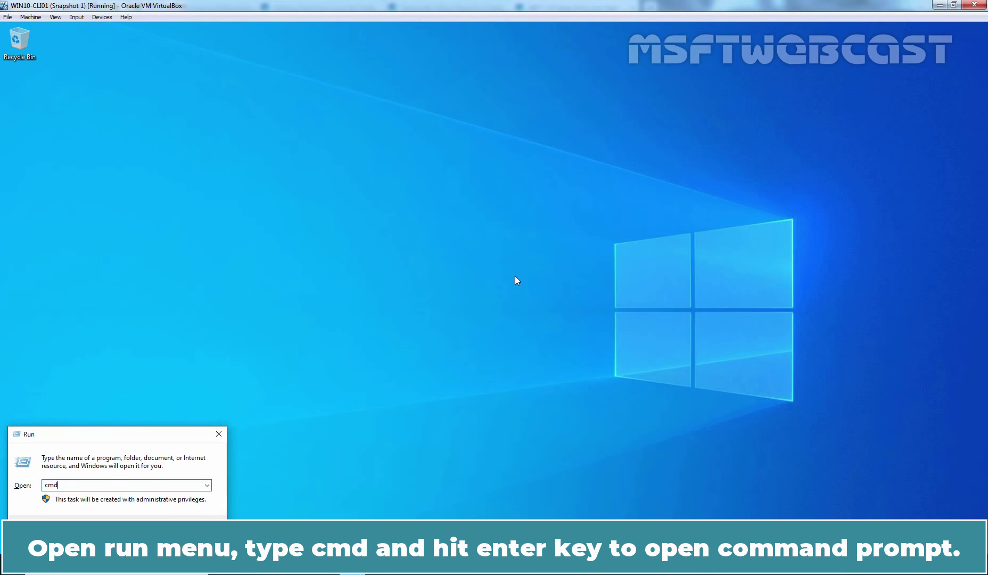
{"action": "key", "text": "Return"}
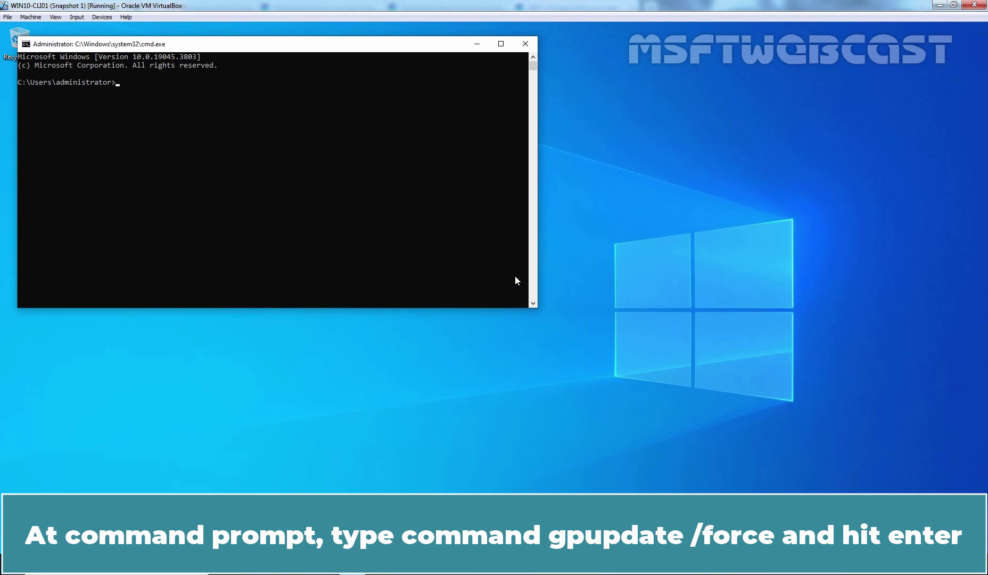
{"action": "type", "text": "gpupdate /force"}
{"action": "key", "text": "Return"}
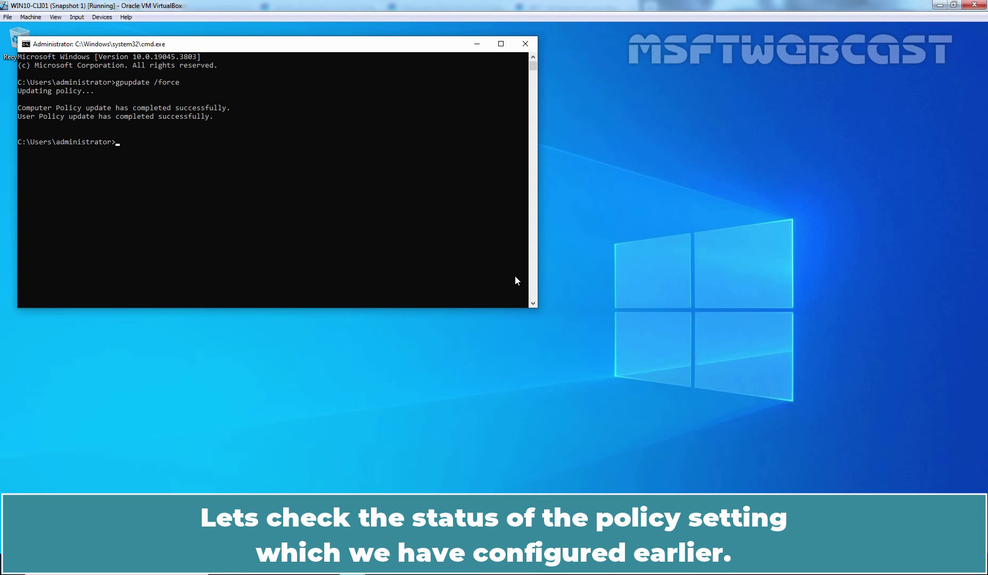
{"action": "type", "text": "r"}
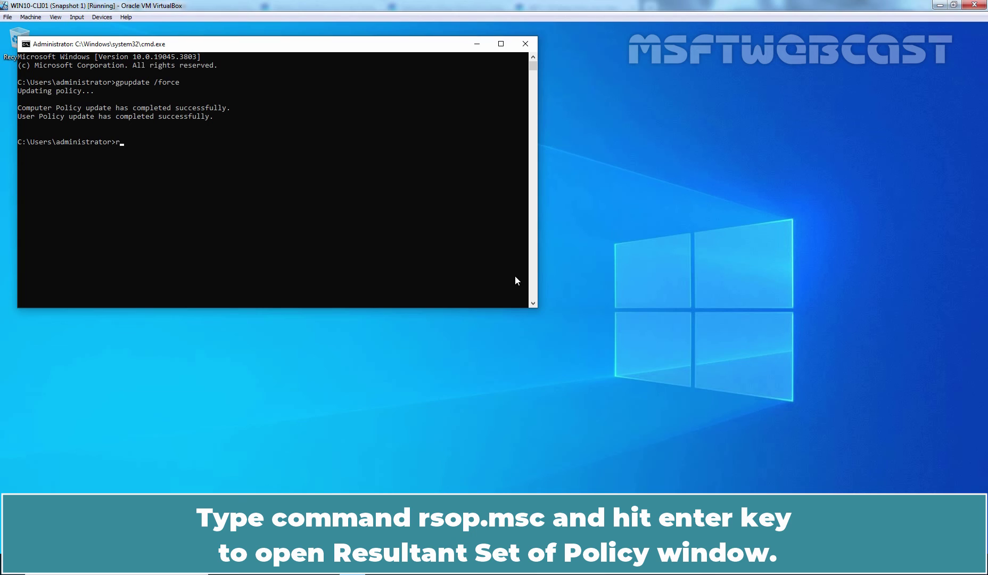
{"action": "type", "text": "sop.msc"}
- View the applied computer refresh interval in RSoP: Enabled, 60 minutes, 30-minute offset
{"action": "key", "text": "Return"}
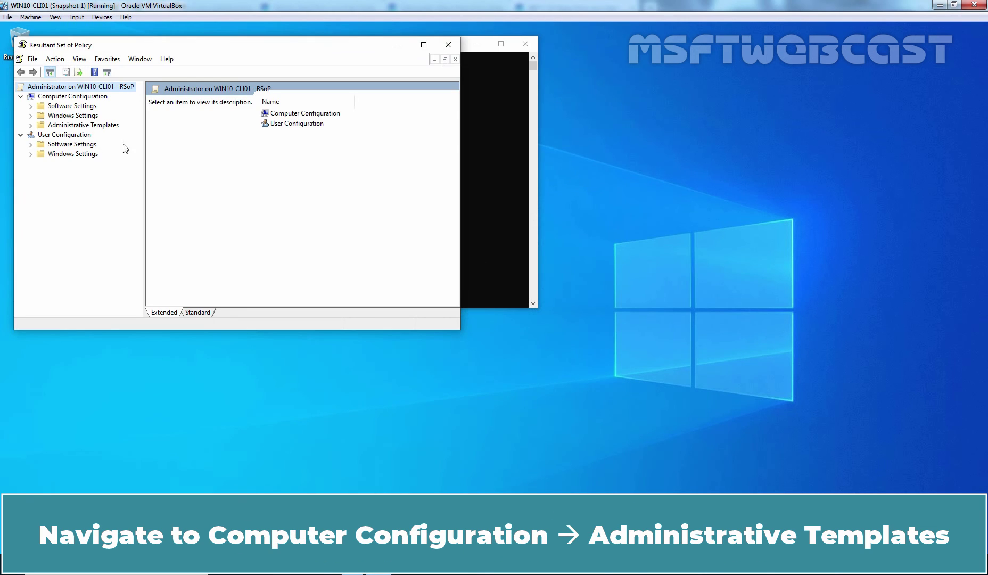
{"action": "left_click", "coordinate": [85, 126]}
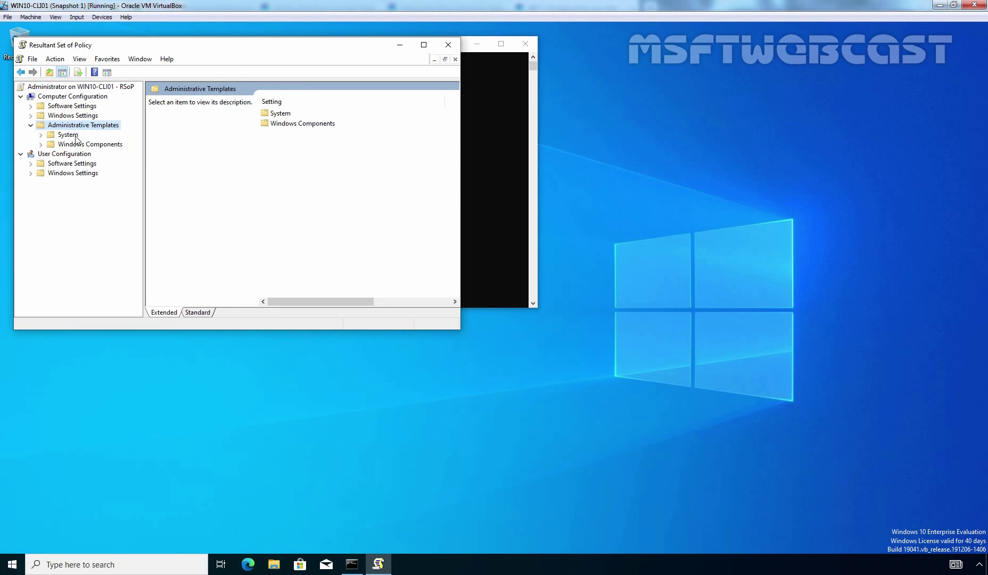
{"action": "double_click", "coordinate": [70, 135]}
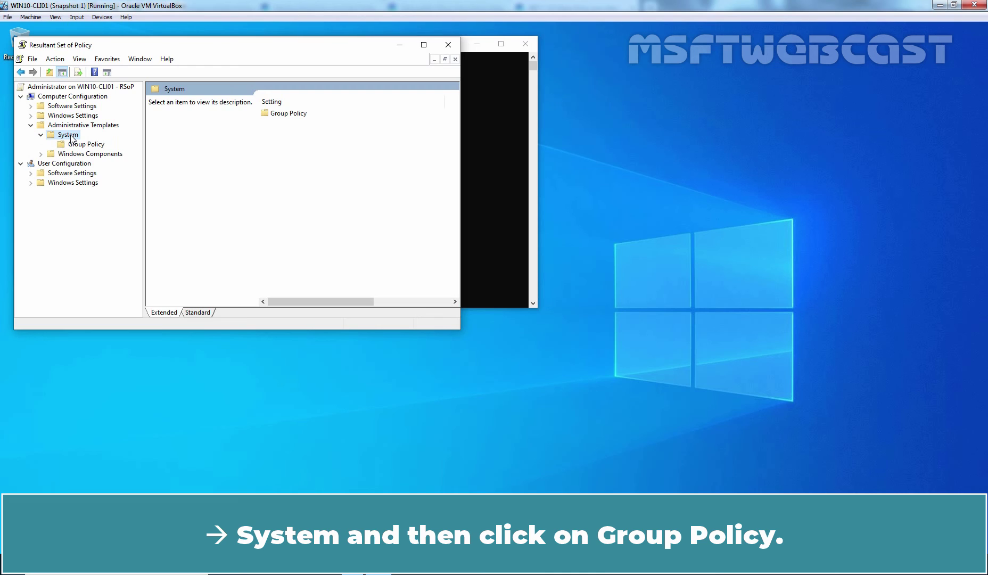
{"action": "left_click", "coordinate": [82, 147]}
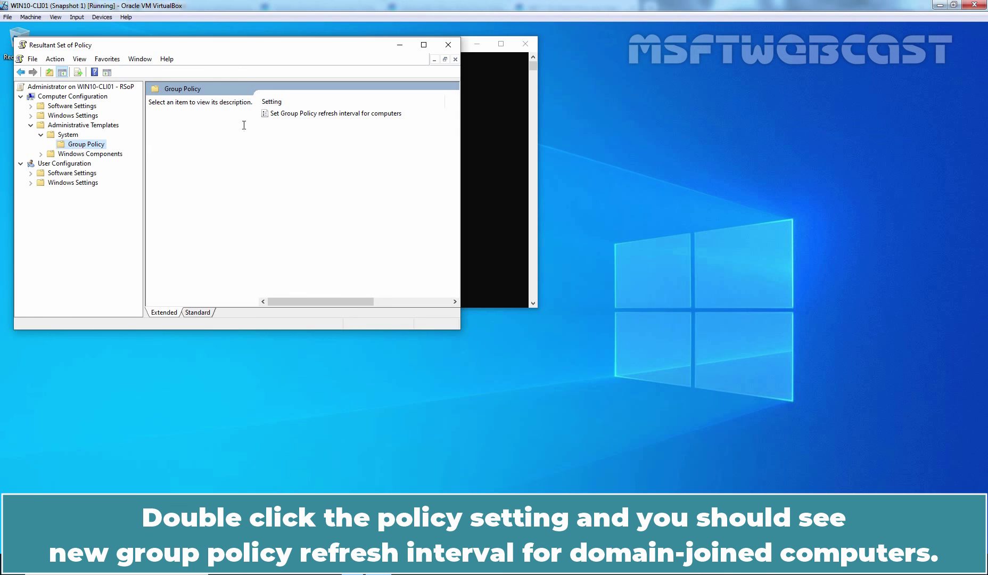
{"action": "double_click", "coordinate": [323, 117]}
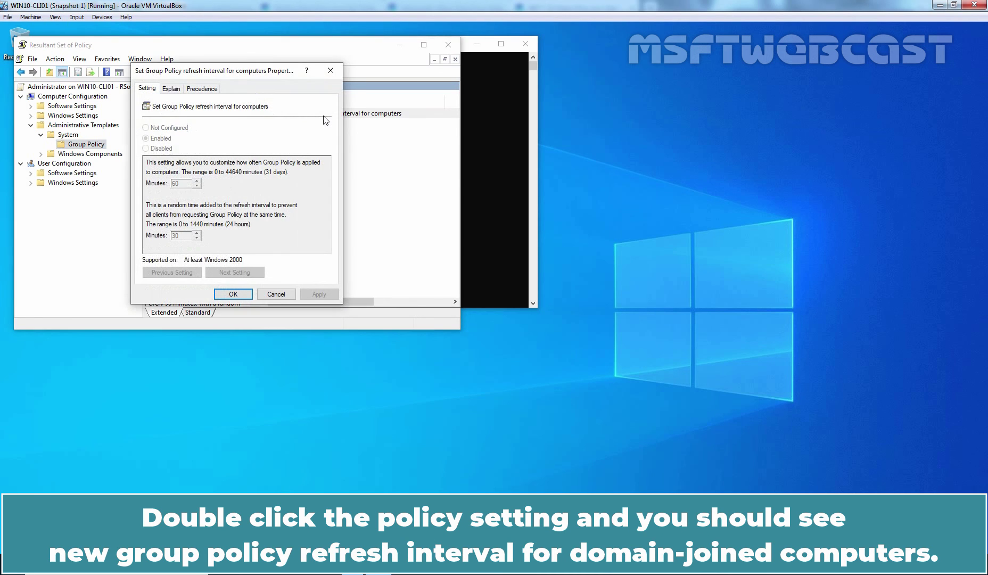